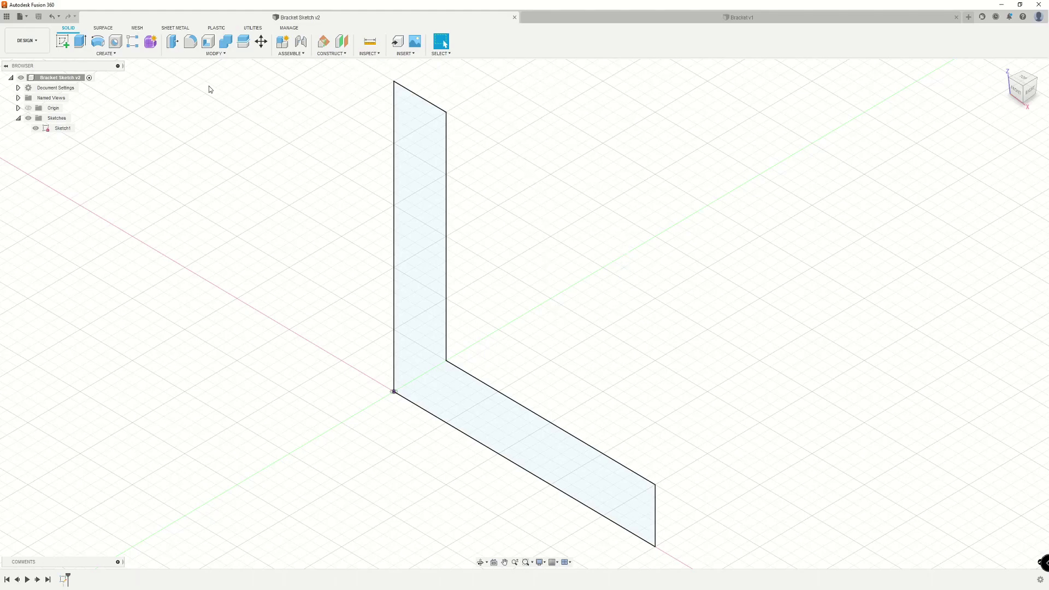
Start Press Pull on the L-shaped Bracket Sketch v2 profile
click(173, 42)
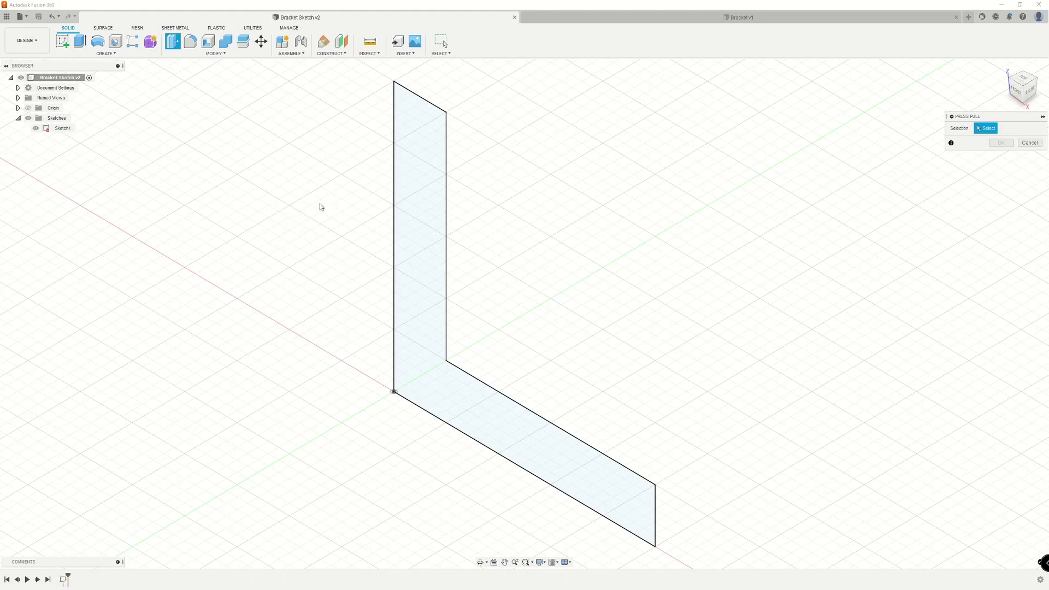
Extrude the L-shaped profile 1.75 in into a solid body and fit it in view
click(420, 235)
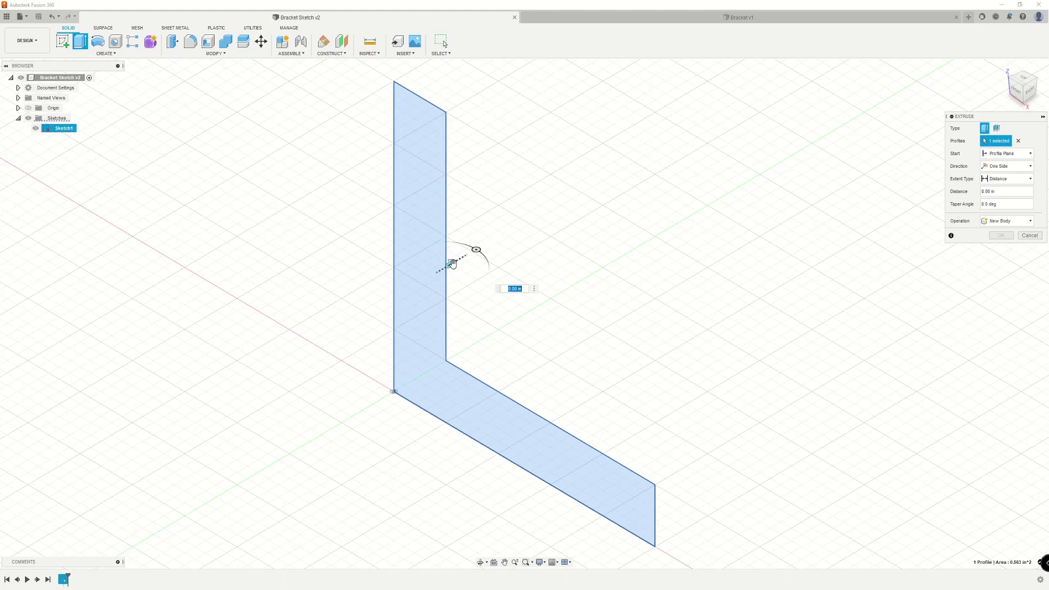
drag(453, 265, 819, 50)
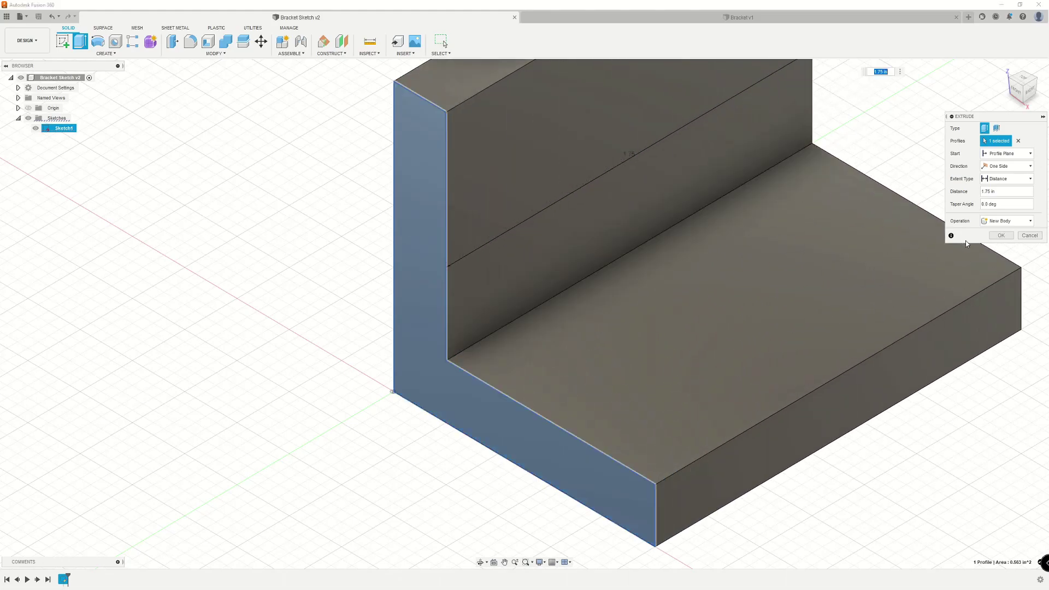
click(1004, 236)
scroll(764, 189, up, 5)
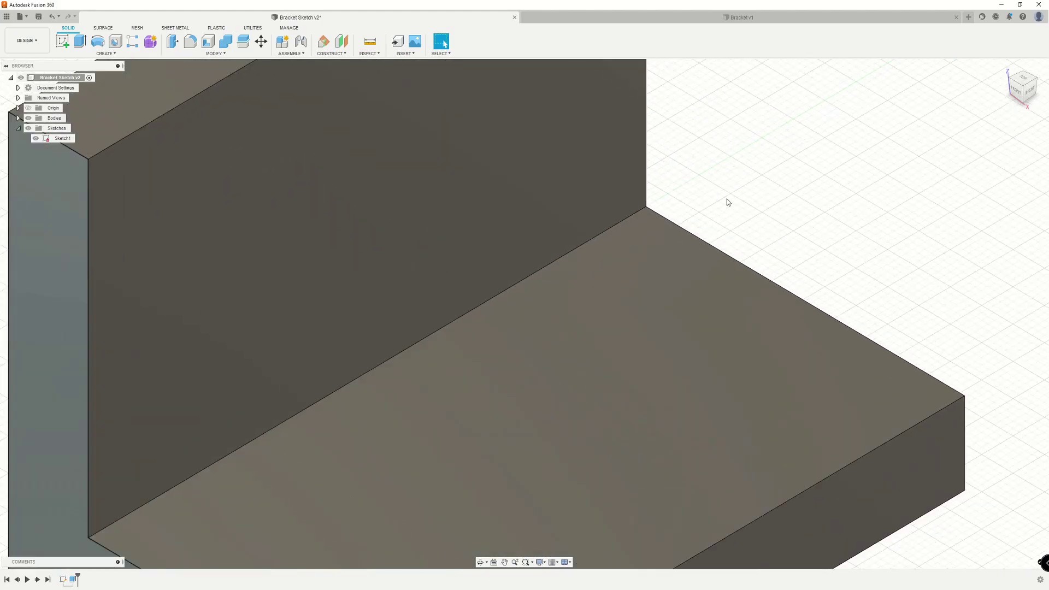
scroll(728, 199, down, 6)
middle_drag(785, 188, 734, 222)
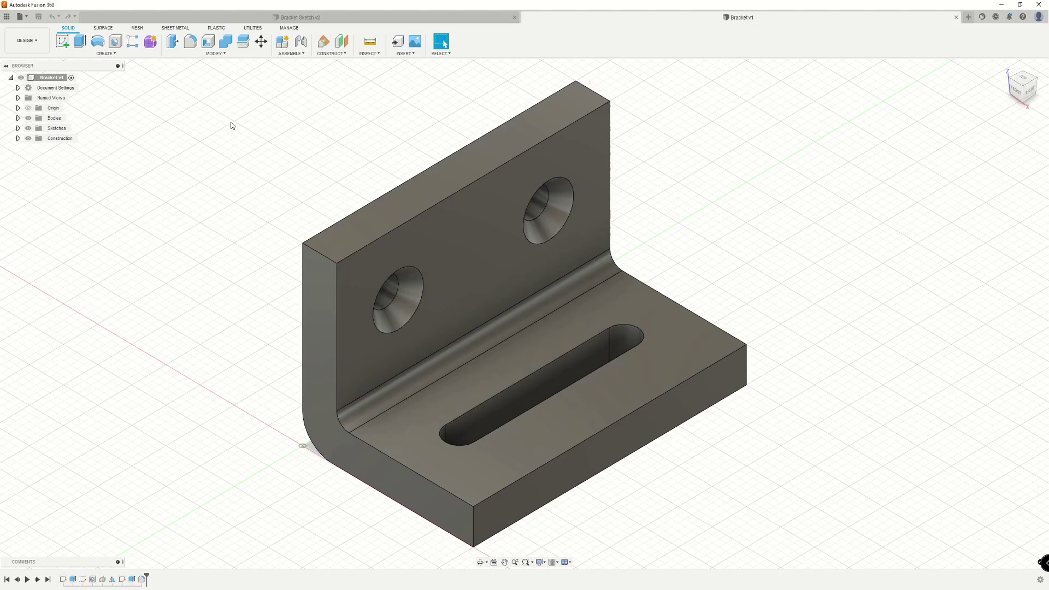
Orbit to the bracket's other end and preview a 0.15 in fillet on the upright's top edge
shift+middle_drag(218, 151, 566, 350)
click(172, 43)
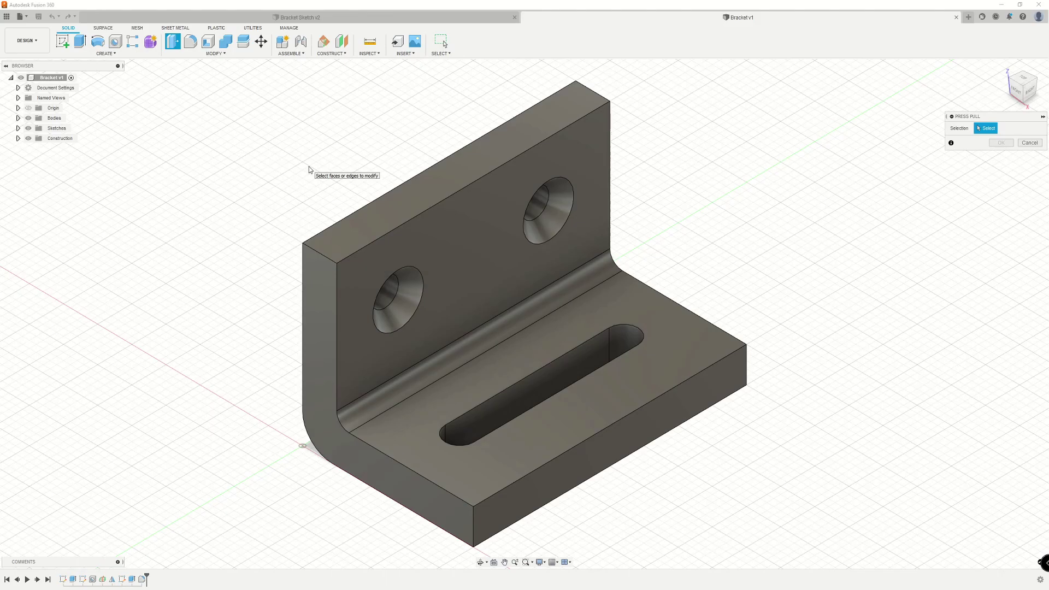
click(319, 253)
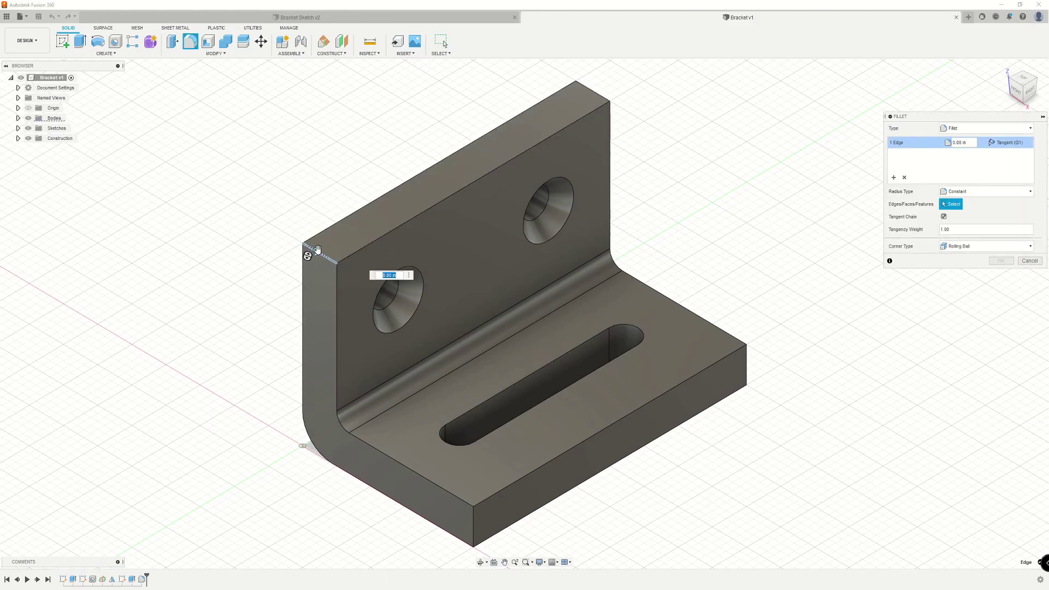
drag(318, 251, 366, 247)
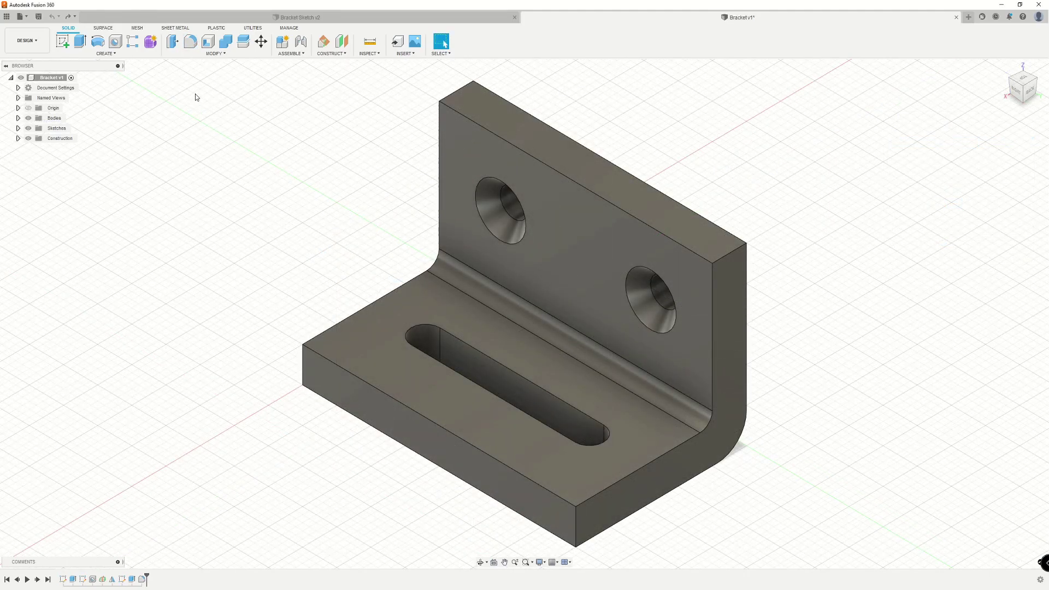
Select the bracket's curved end face with Press Pull and push it out to 2.40 in
click(172, 41)
click(735, 380)
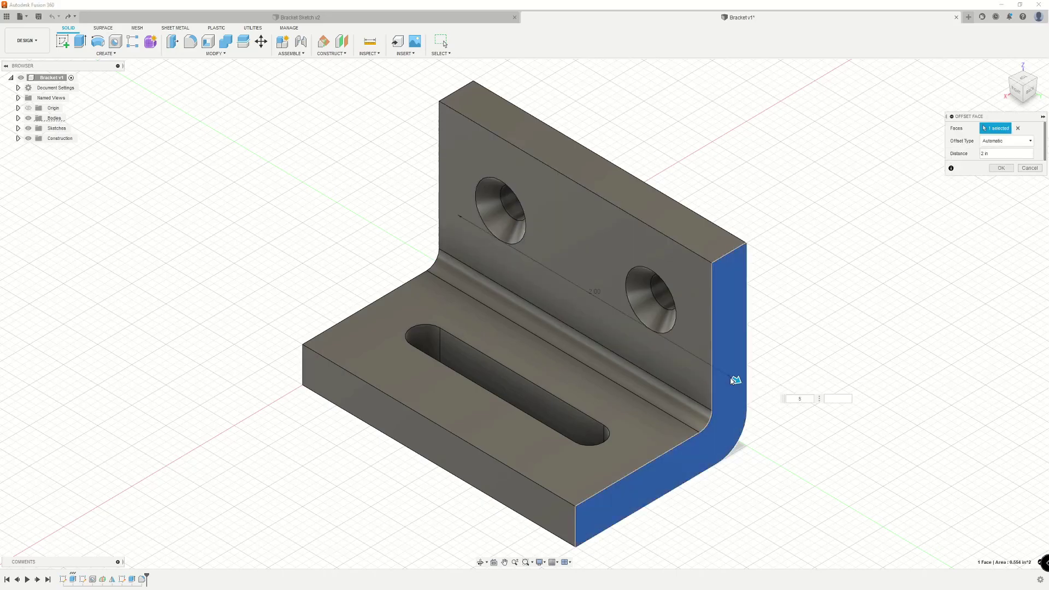
drag(735, 380, 795, 419)
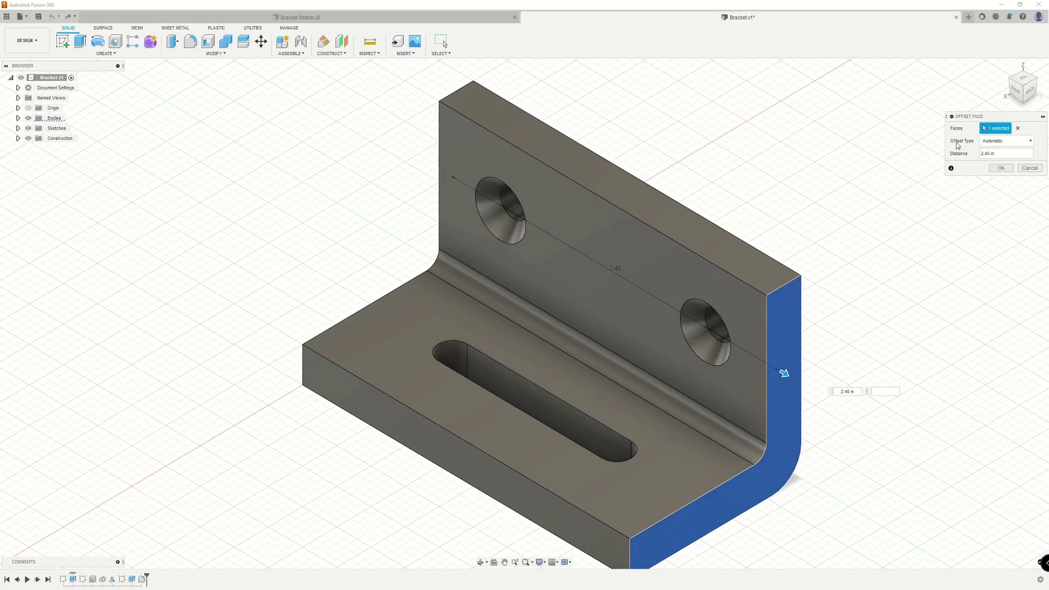
Set Offset Type to Modify Existing Feature and confirm the 2.40 in end-face offset
click(1021, 142)
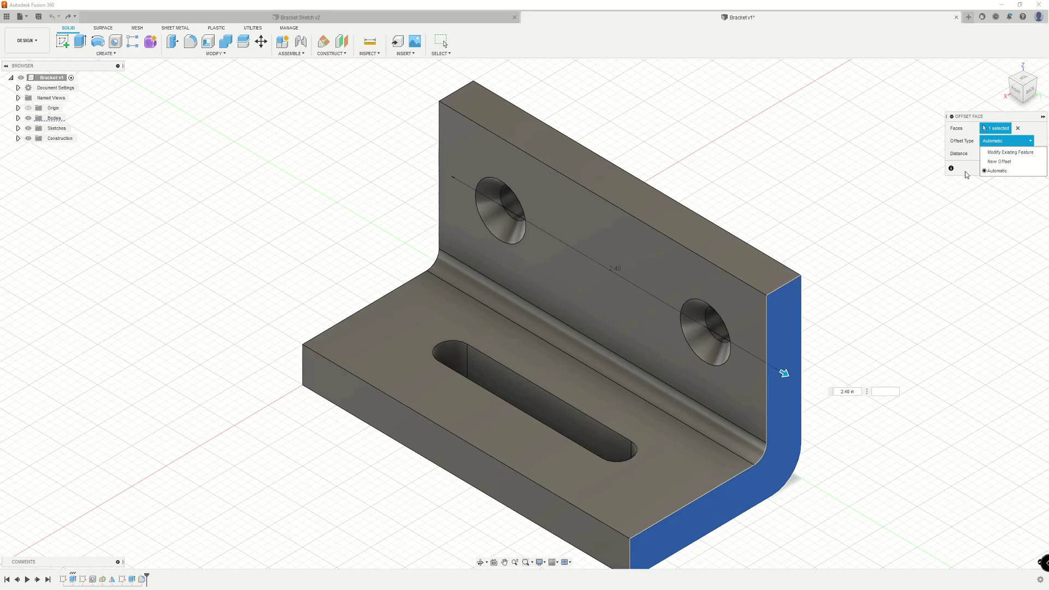
click(1041, 154)
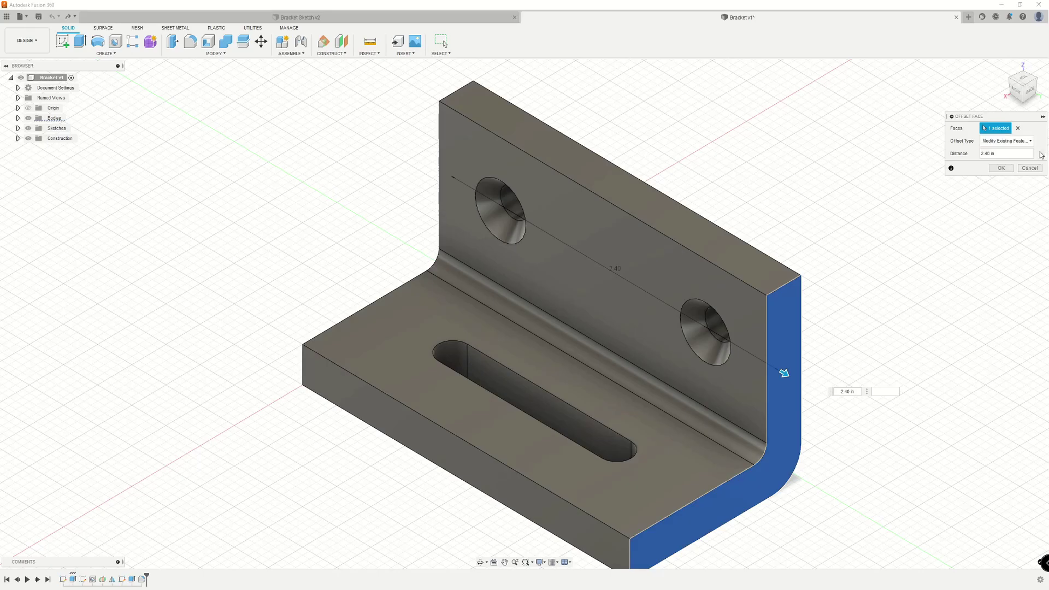
click(1000, 168)
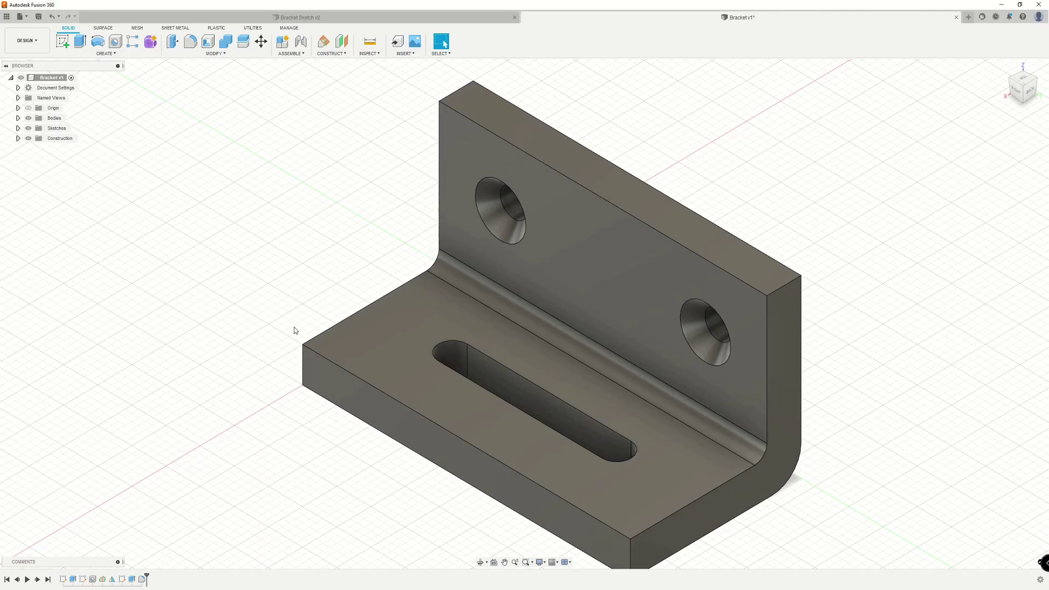
shift+middle_drag(297, 328, 308, 425)
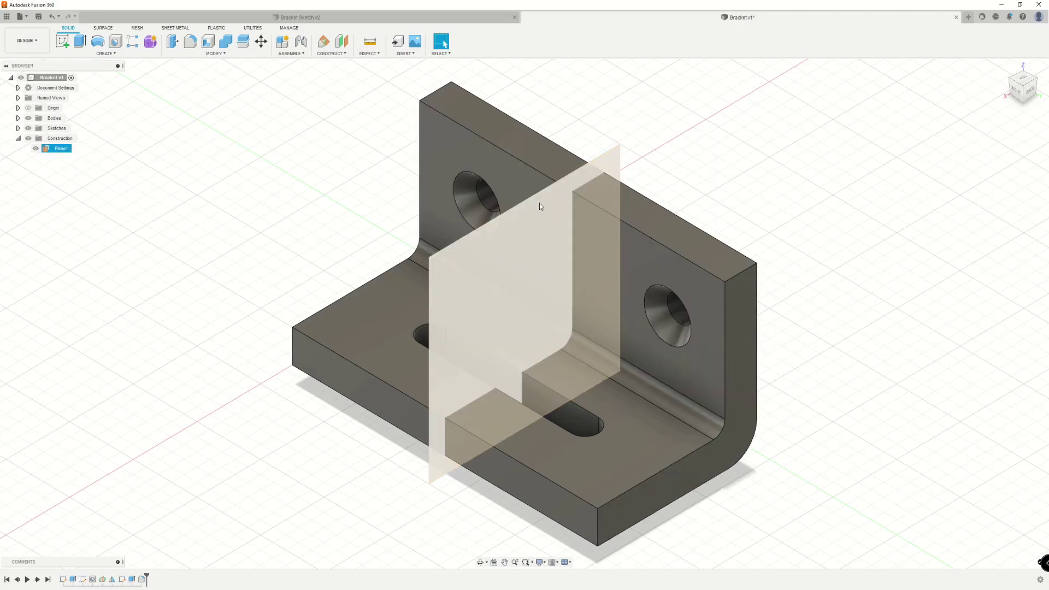
key(F4)
shift+middle_drag(637, 292, 676, 290)
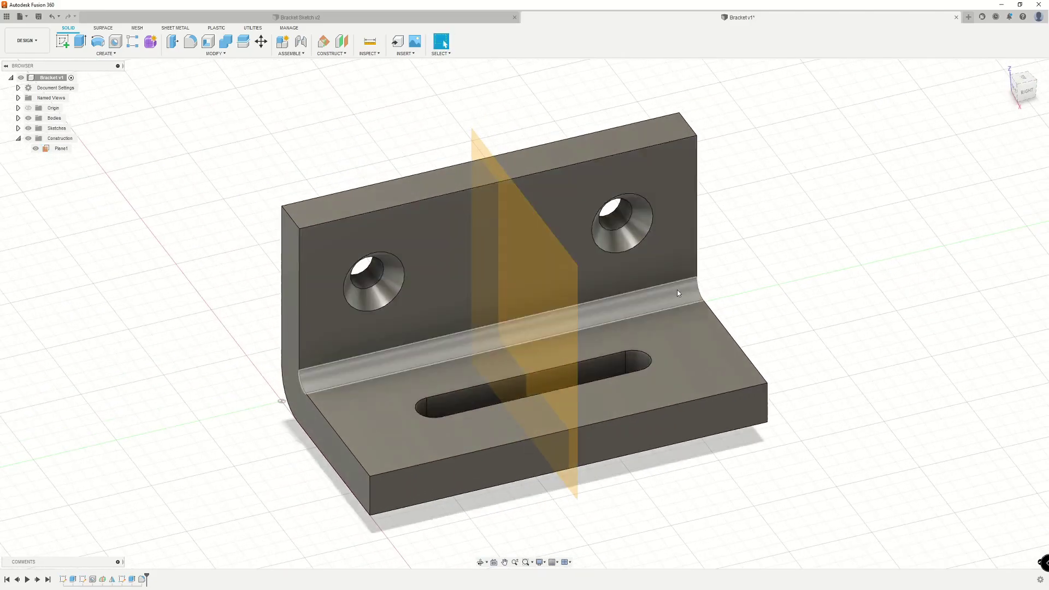
click(537, 239)
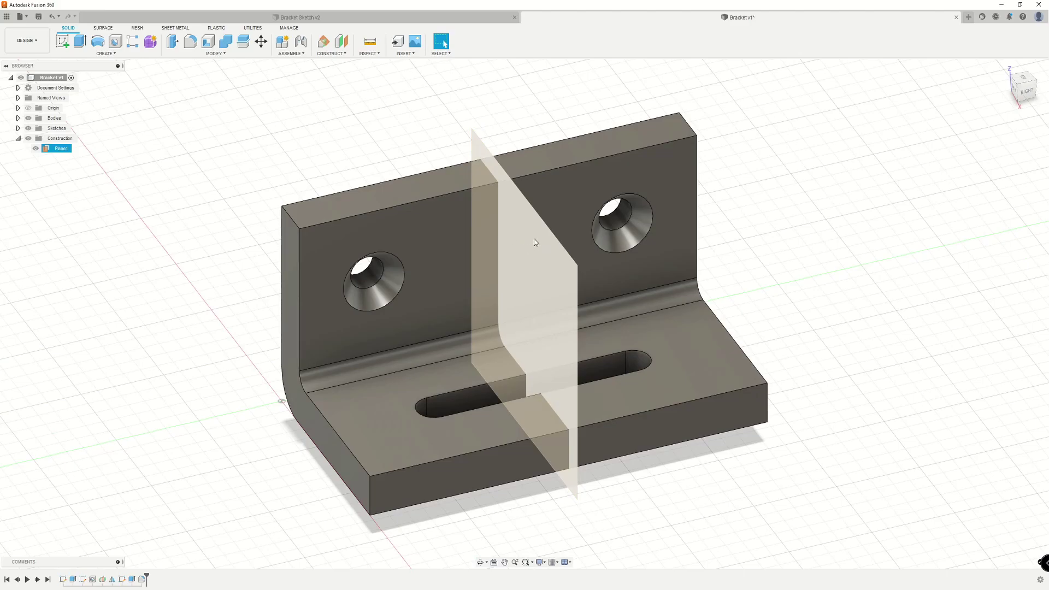
key(Escape)
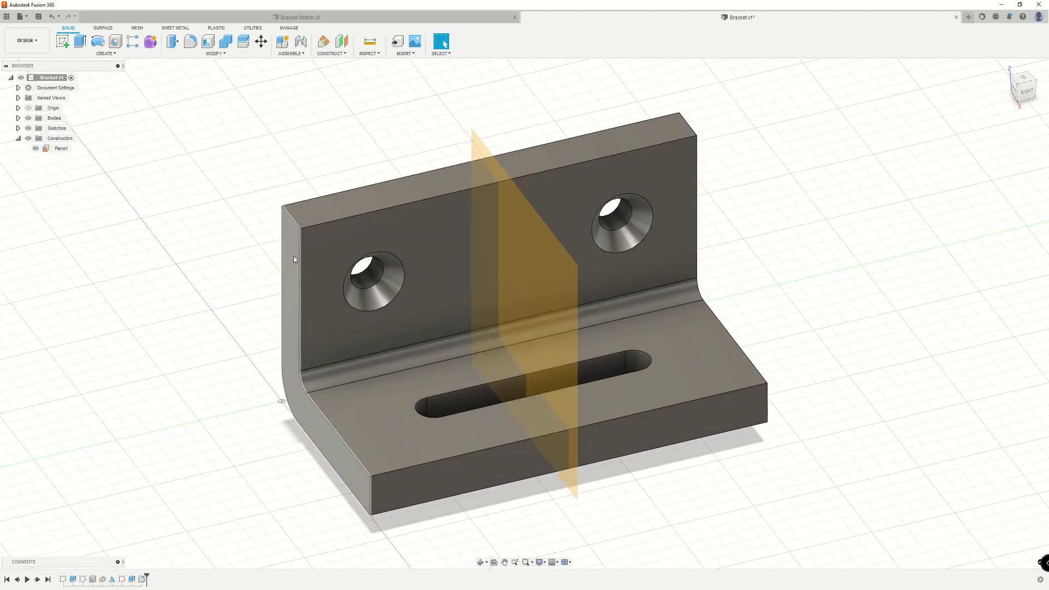
shift+middle_drag(761, 253, 756, 263)
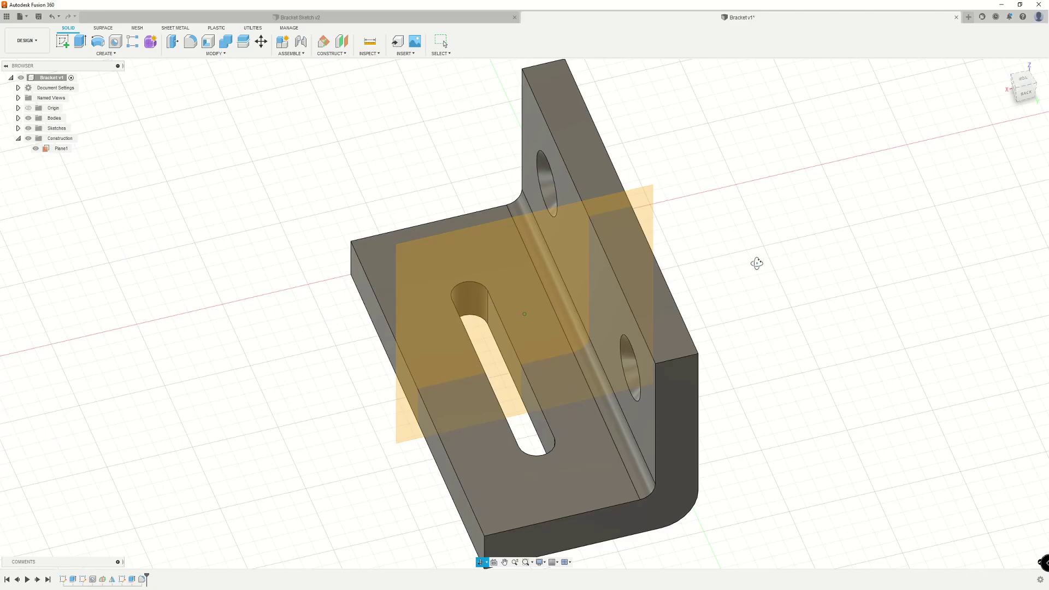
shift+middle_drag(666, 410, 824, 313)
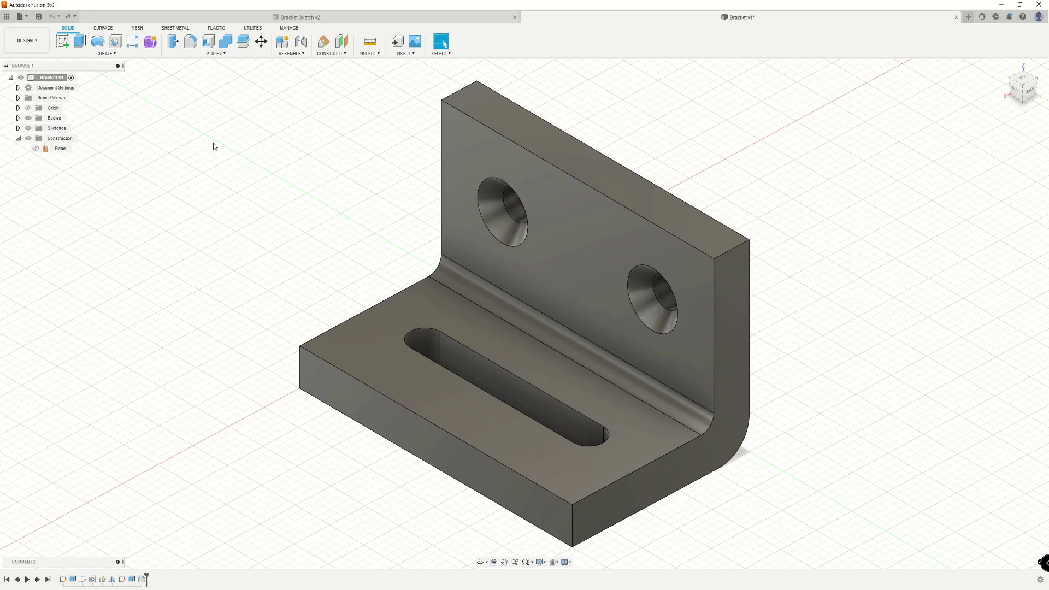
Offset the curved end face by 0.4 in using the New Offset type
click(173, 41)
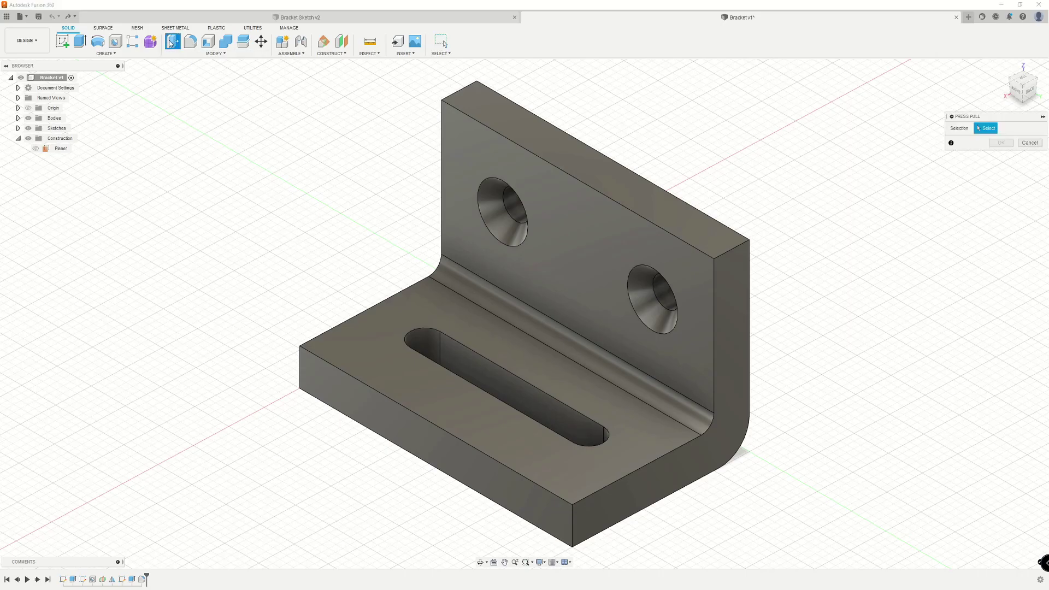
click(731, 375)
click(1005, 141)
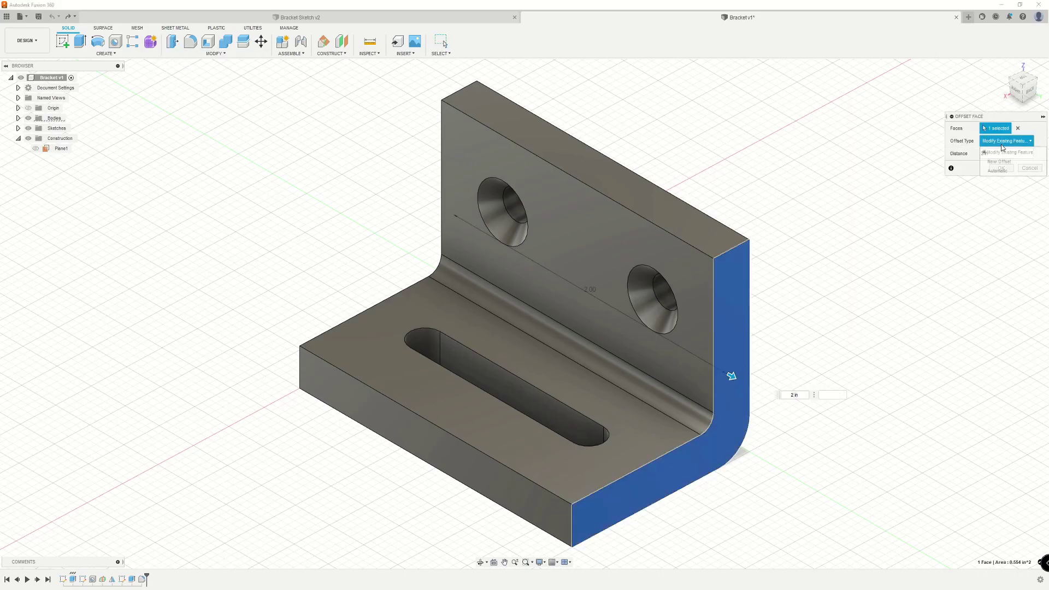
click(999, 162)
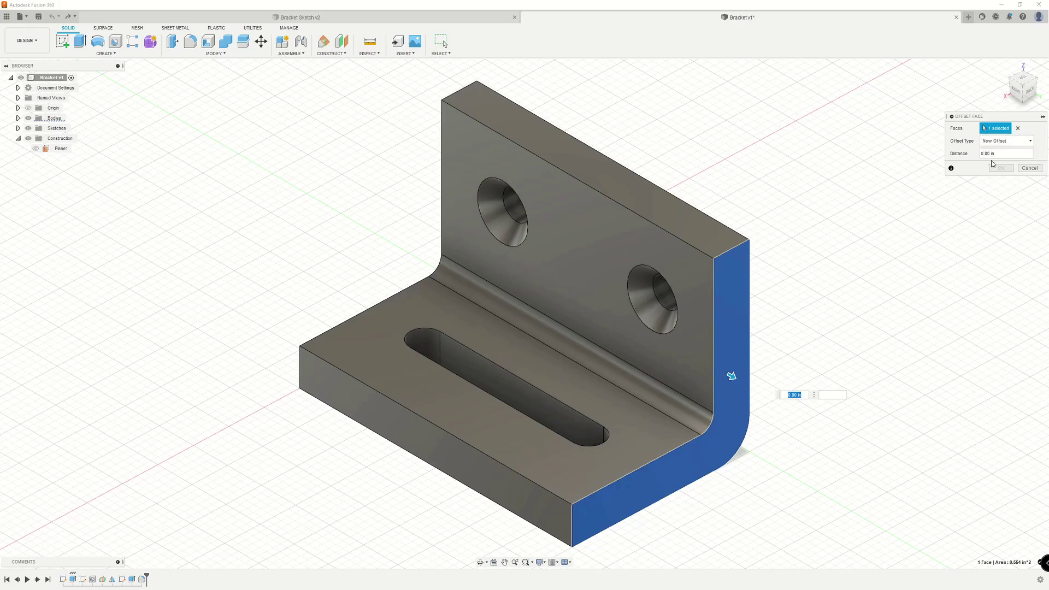
text(0.4)
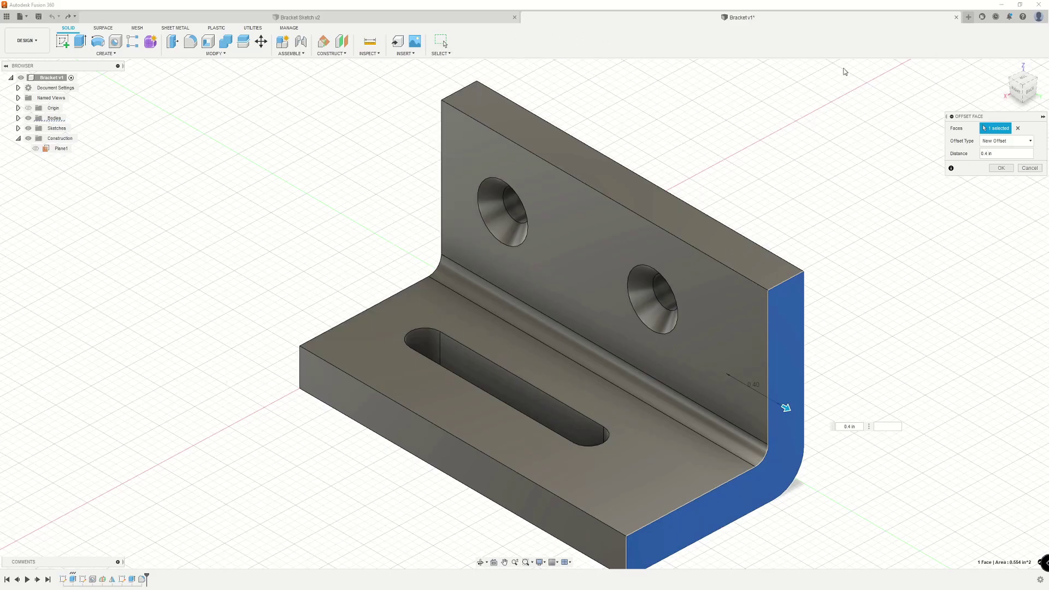
click(997, 168)
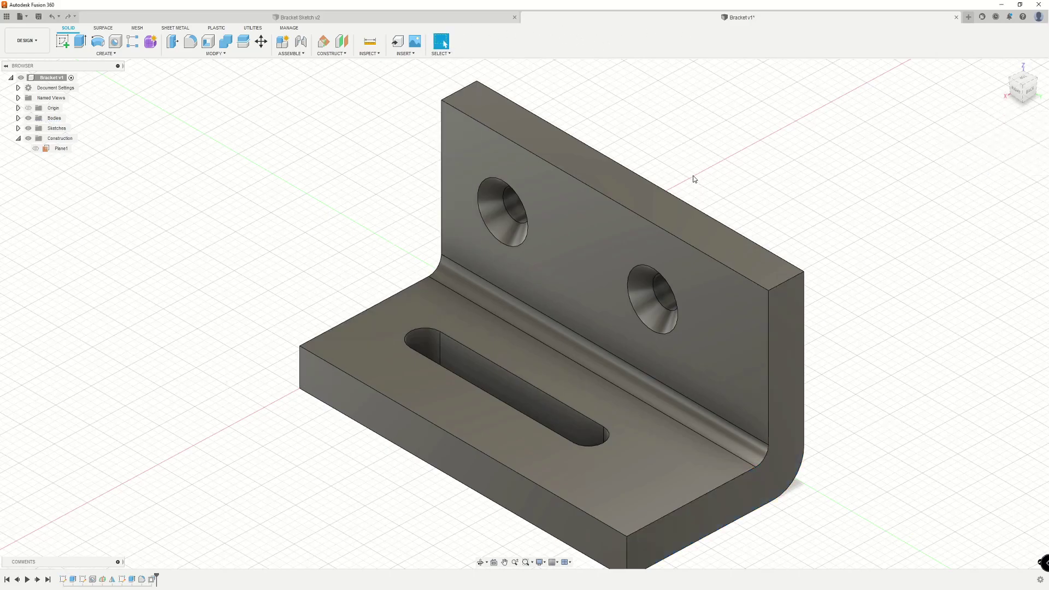
Orbit to a front view showing both countersunk holes and the base slot
shift+middle_drag(767, 206, 815, 201)
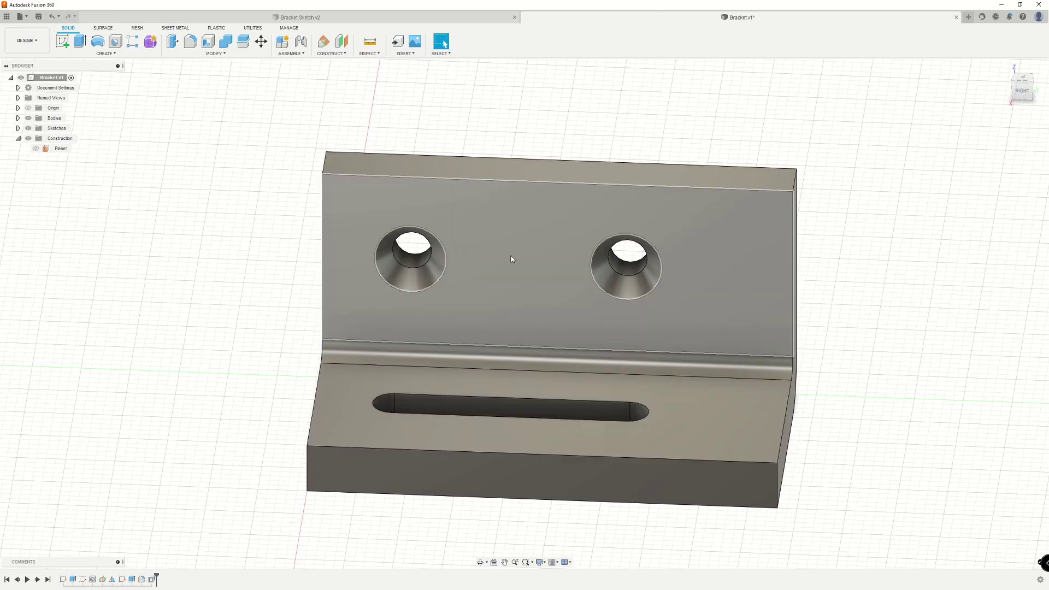
mouse_move(529, 399)
shift+middle_down()
mouse_move(530, 424)
mouse_move(533, 392)
shift+middle_up()
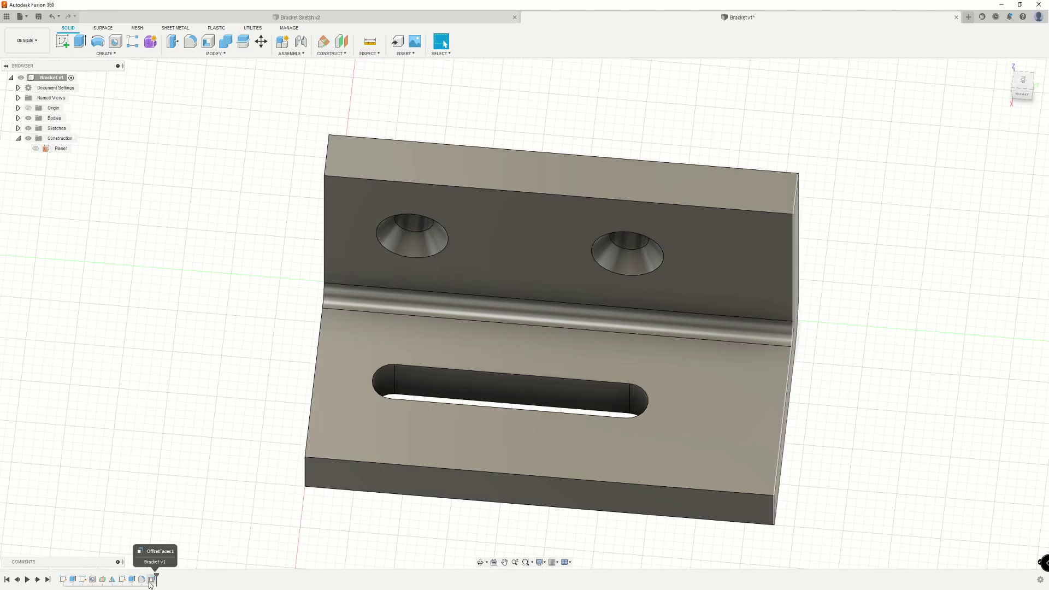
Roll the timeline back before OffsetFaces1 and orbit to inspect the shorter bracket
drag(156, 579, 147, 577)
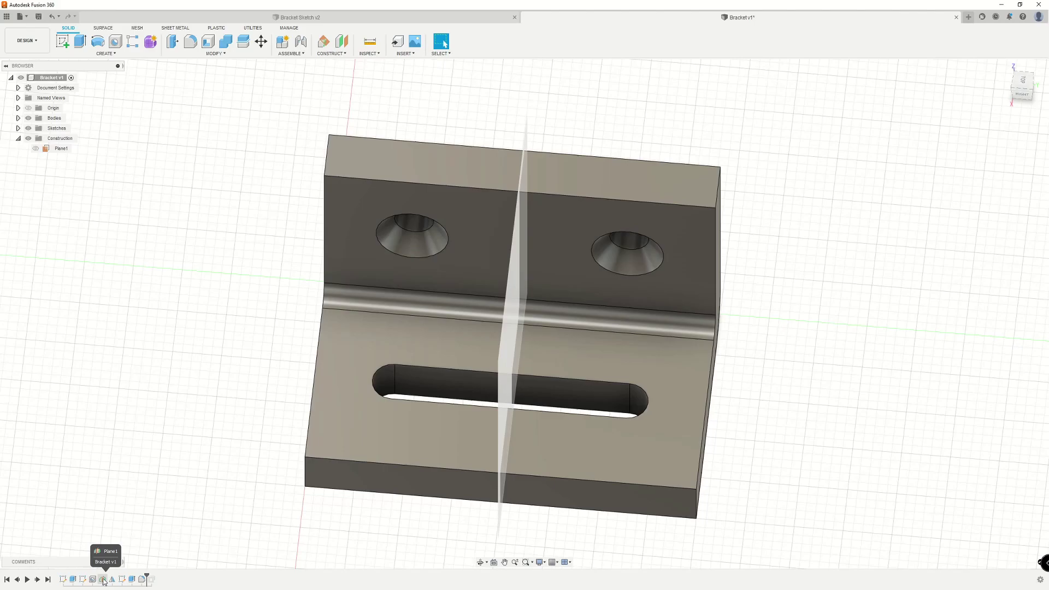
shift+middle_drag(512, 326, 690, 405)
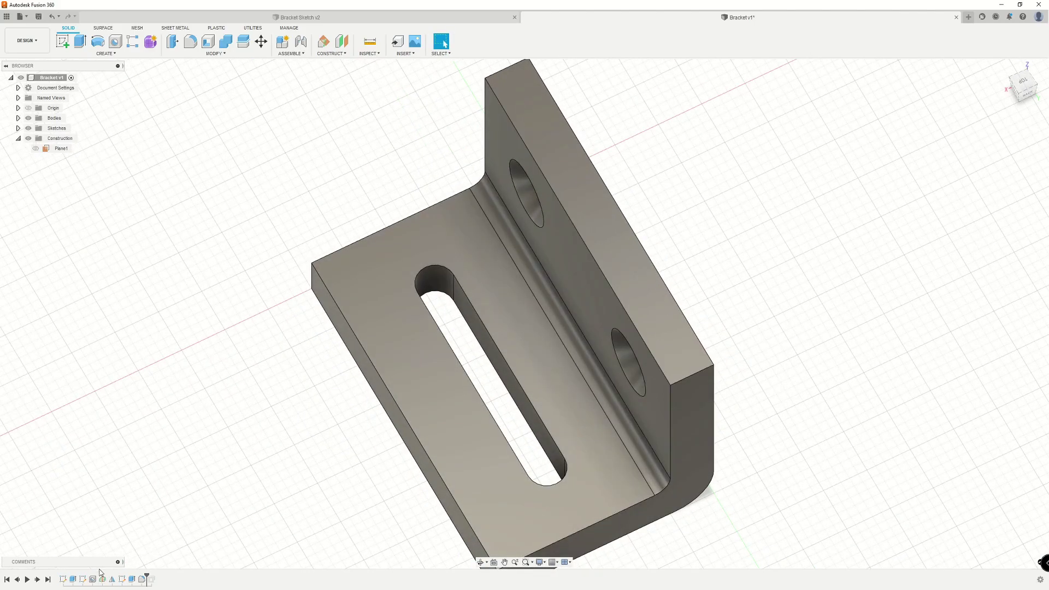
shift+middle_drag(339, 423, 386, 416)
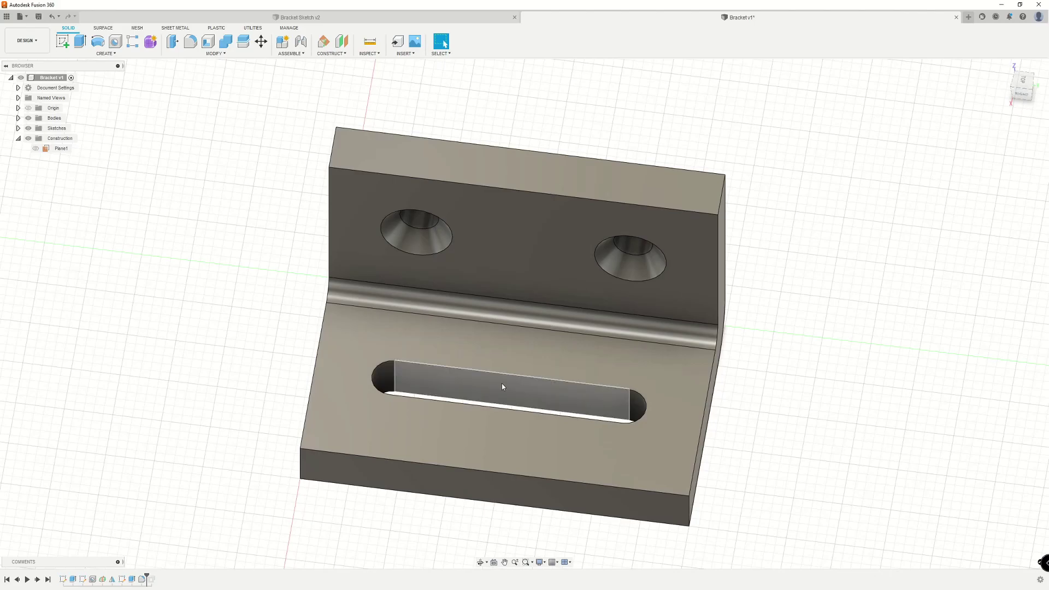
key(q)
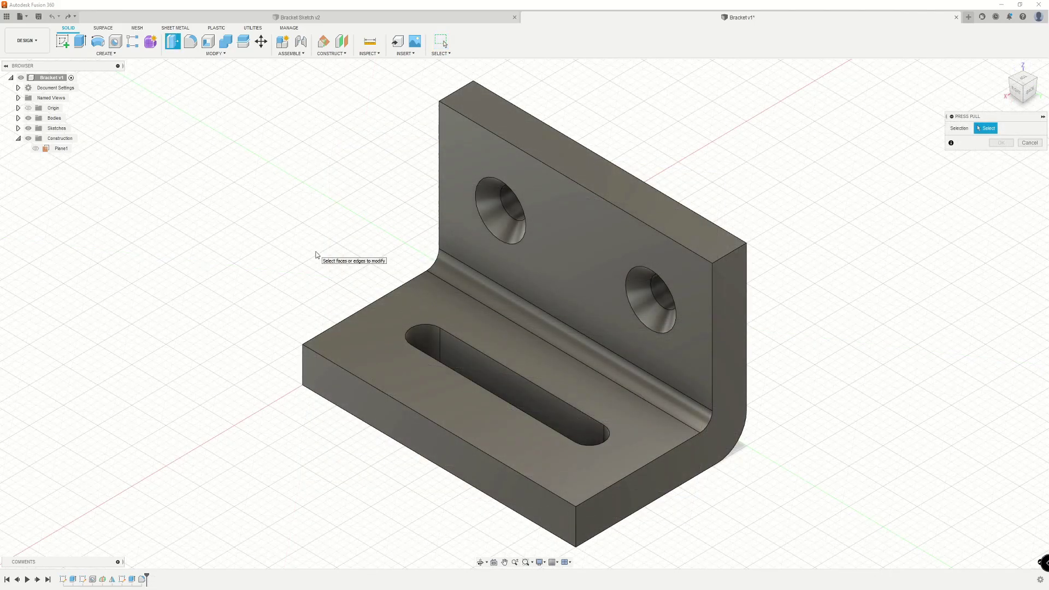
shift+middle_drag(460, 361, 467, 231)
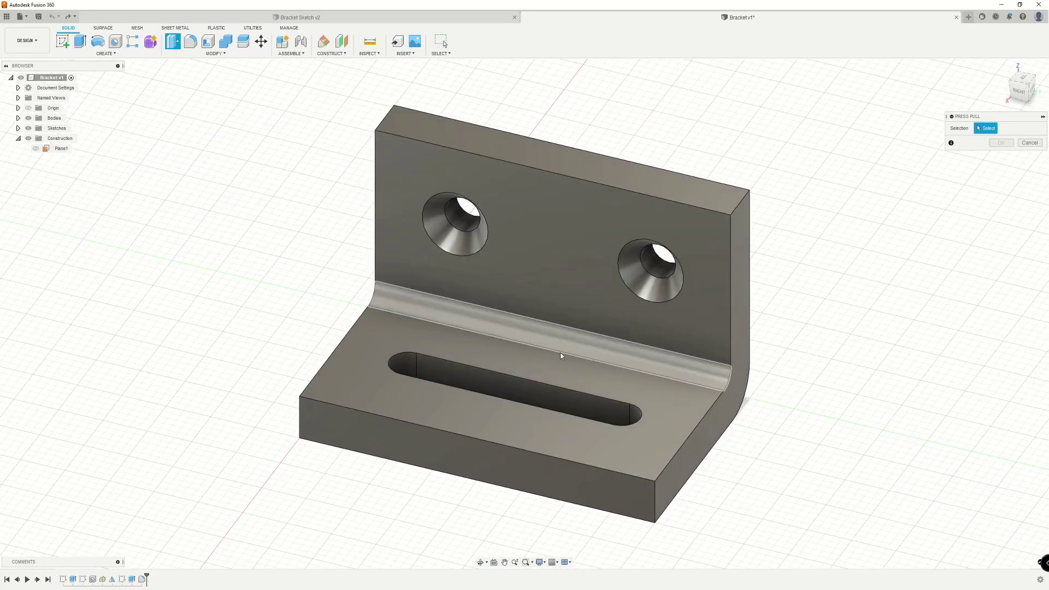
click(499, 388)
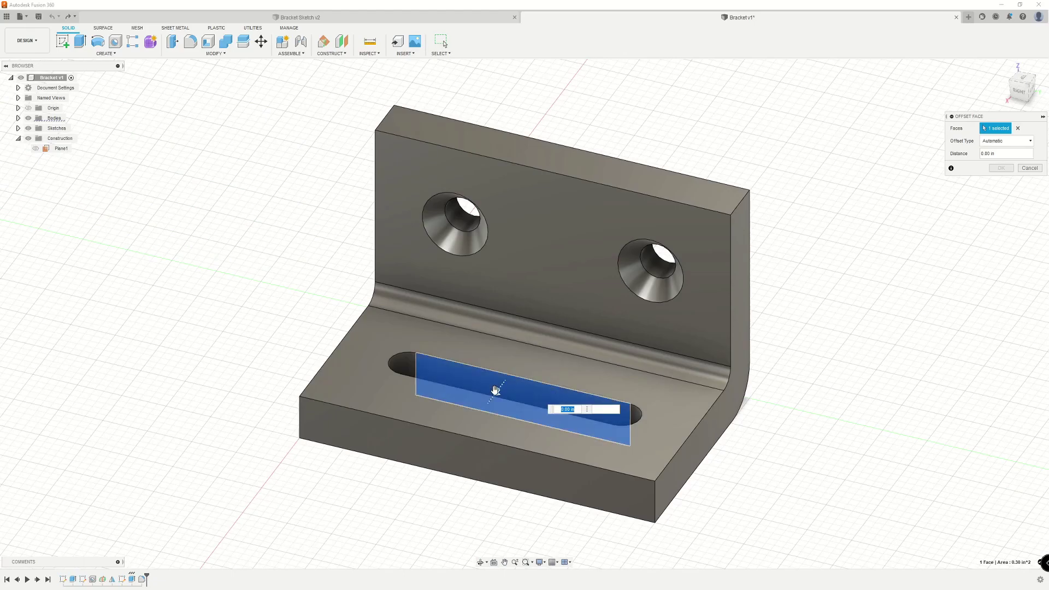
mouse_move(495, 389)
mouse_down()
mouse_move(506, 371)
mouse_move(504, 395)
mouse_up()
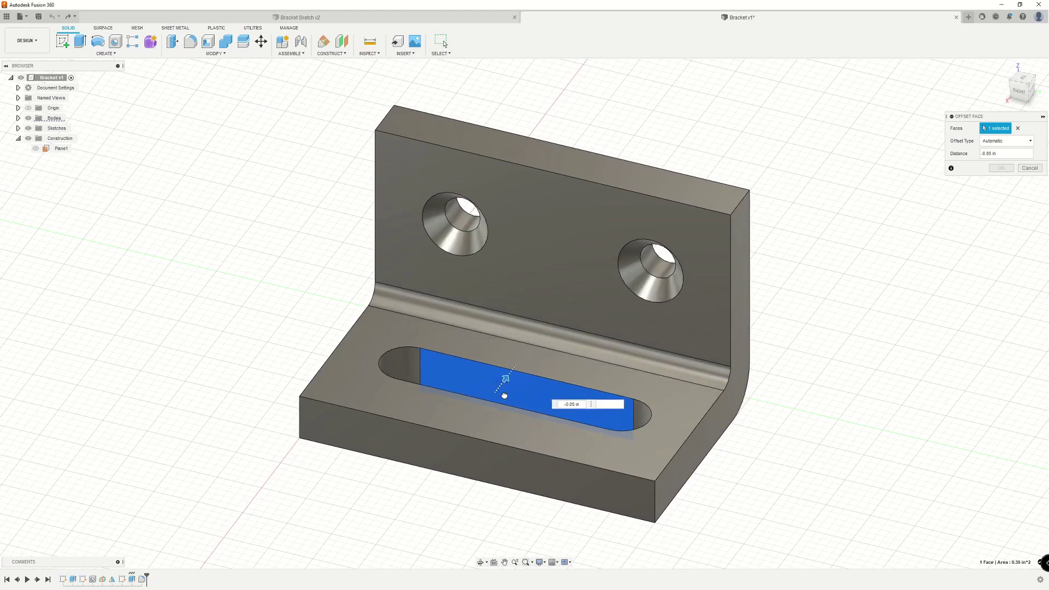
click(1021, 172)
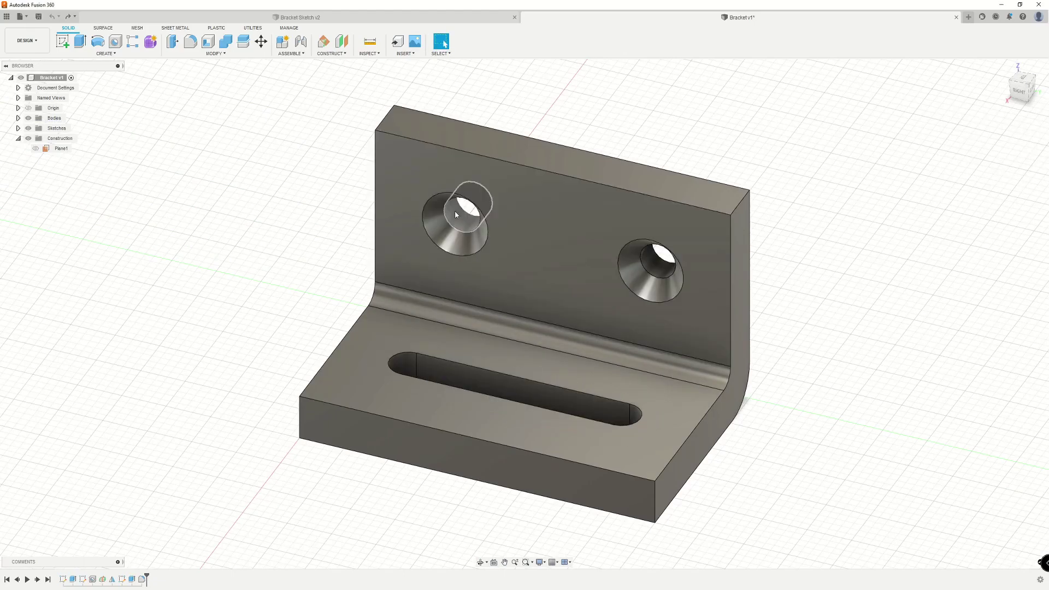
Preview and discard a 0.30 in left hole diameter, then select its countersink face
click(169, 46)
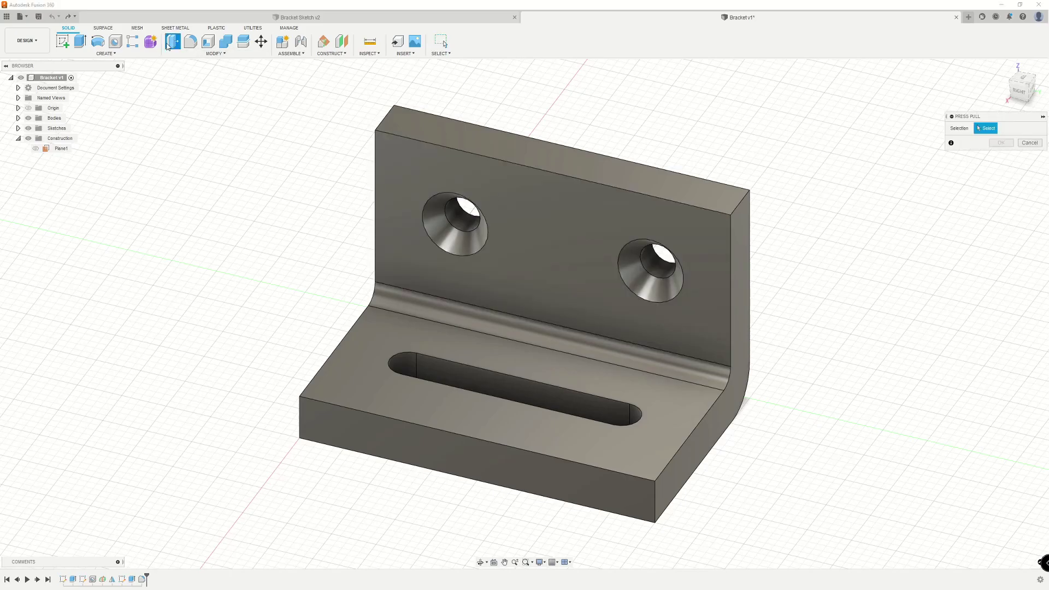
click(469, 225)
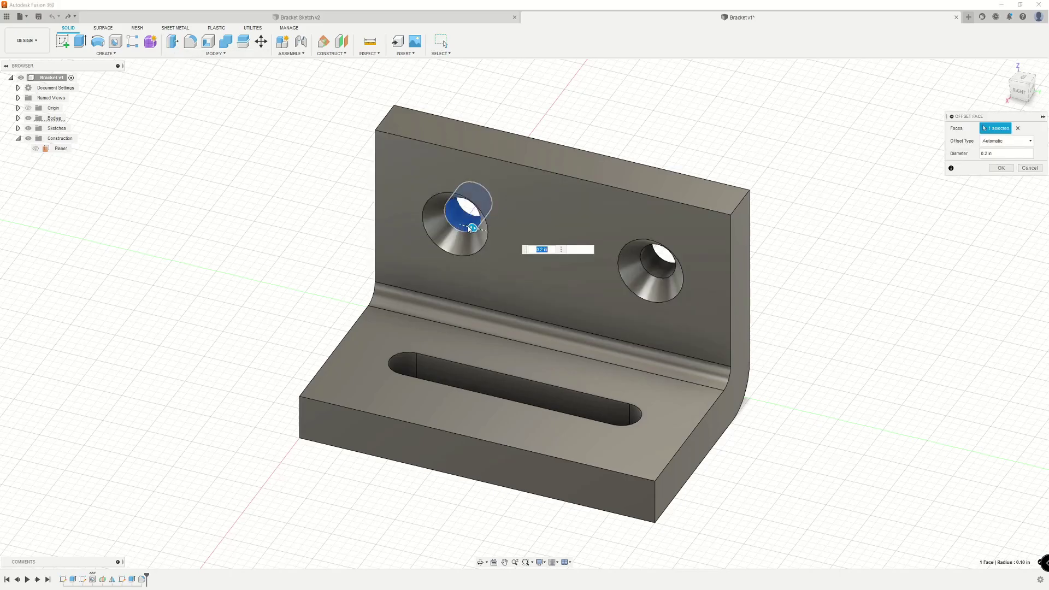
drag(474, 228, 476, 229)
click(1029, 167)
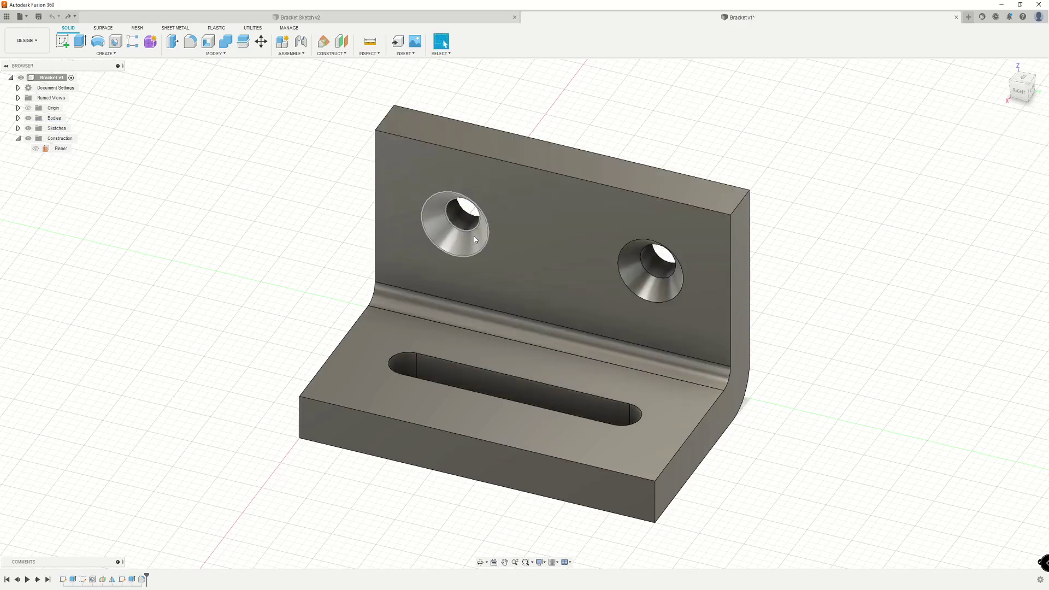
click(173, 48)
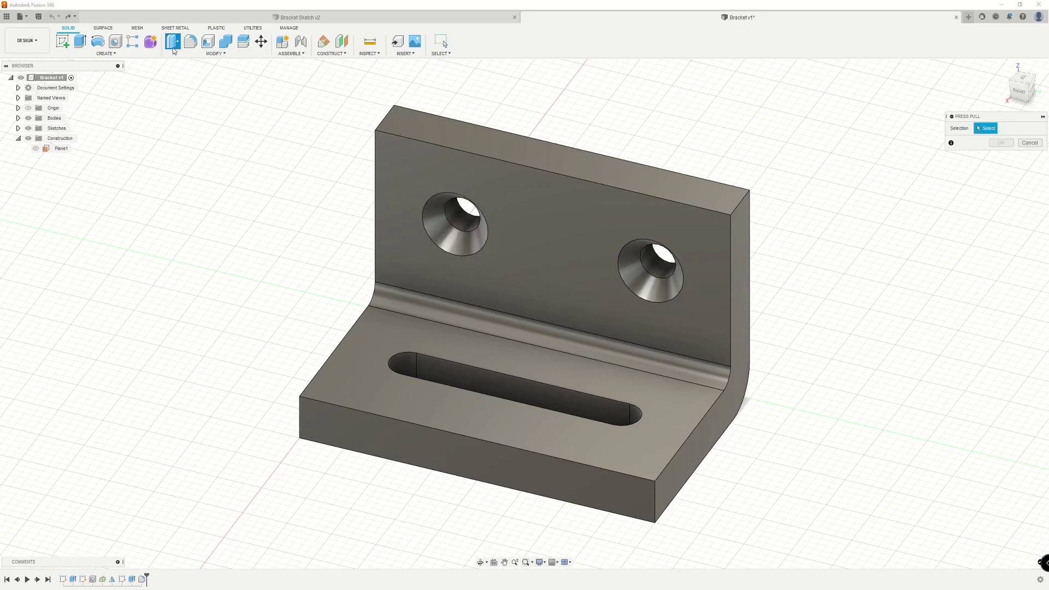
click(448, 235)
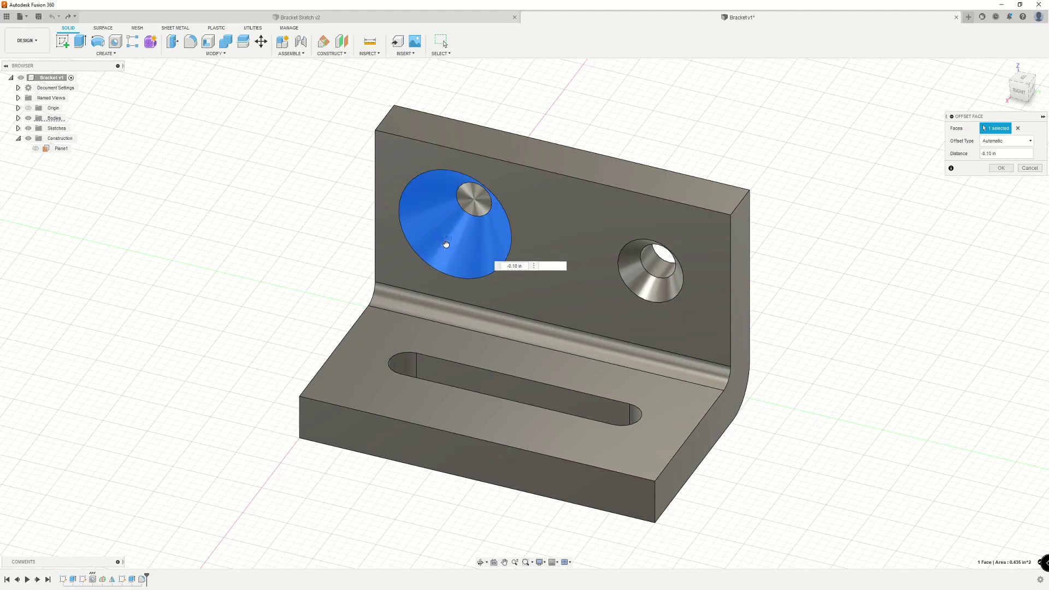